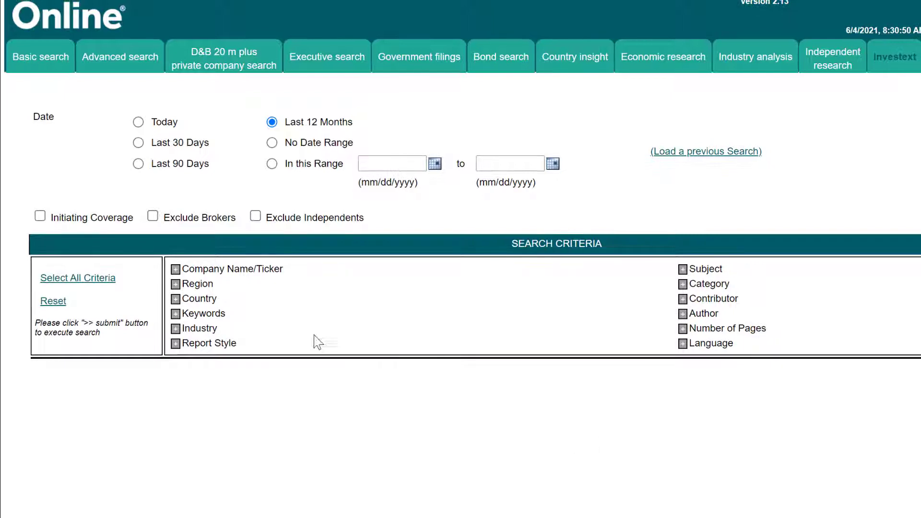
Step: Add a company ticker criterion with the value AAPL and submit it to find matching reports
{"action": "left_click", "coordinate": [178, 270]}
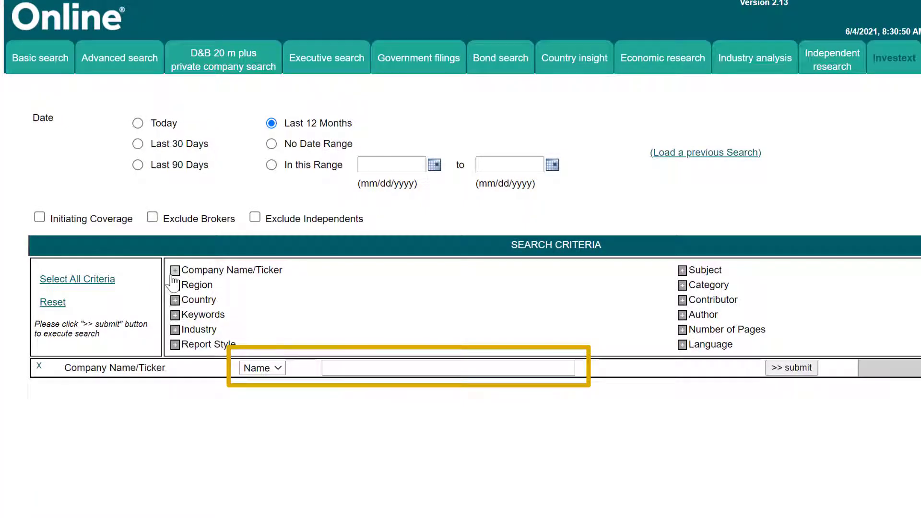
{"action": "left_click", "coordinate": [259, 368]}
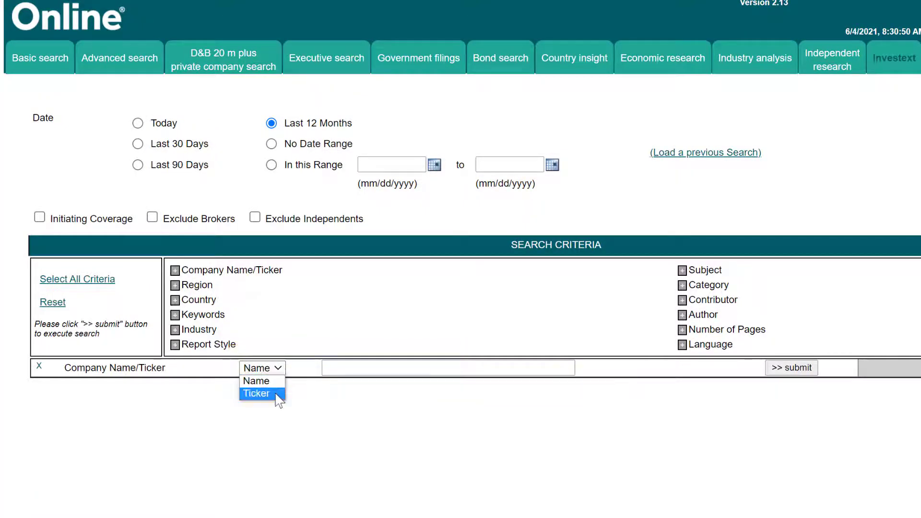
{"action": "left_click", "coordinate": [279, 393]}
{"action": "left_click", "coordinate": [345, 369]}
{"action": "type", "text": "A"}
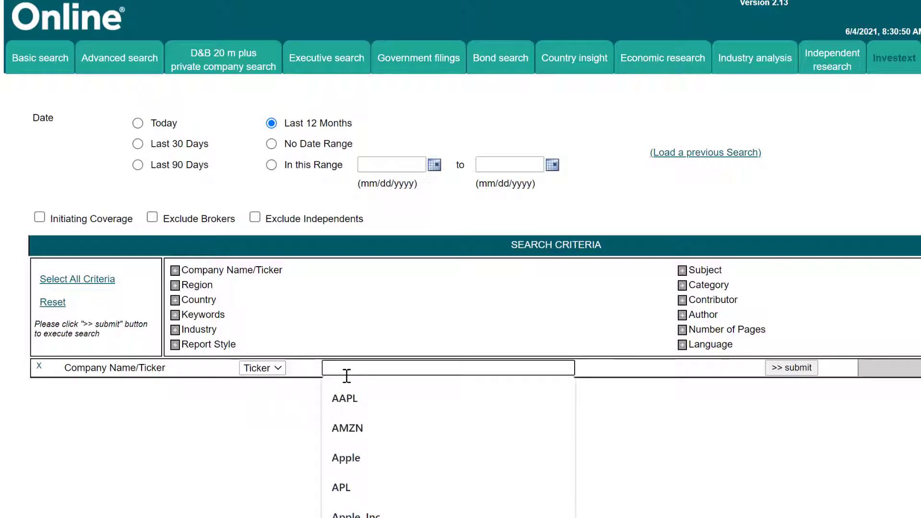
{"action": "type", "text": "APL"}
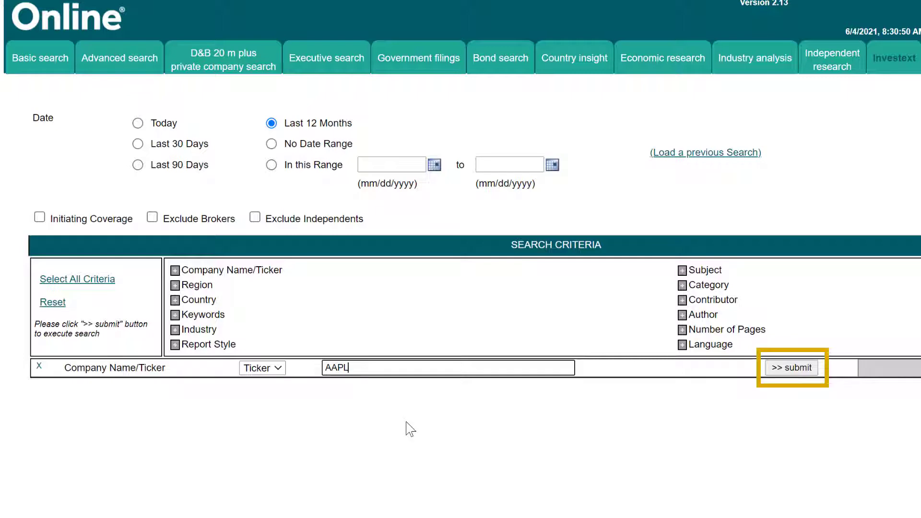
{"action": "left_click", "coordinate": [791, 369]}
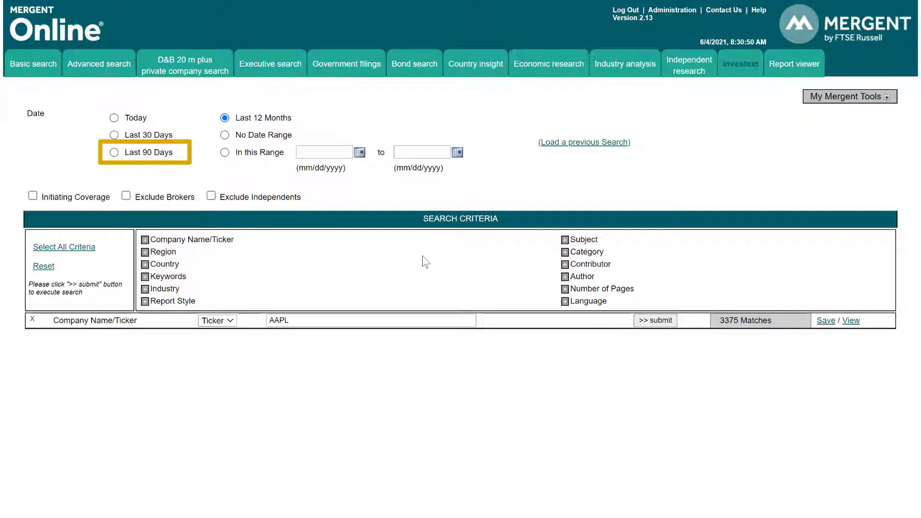
Step: Restrict the AAPL search to the last 90 days, resubmit it and open the list of matching reports
{"action": "left_click", "coordinate": [114, 152]}
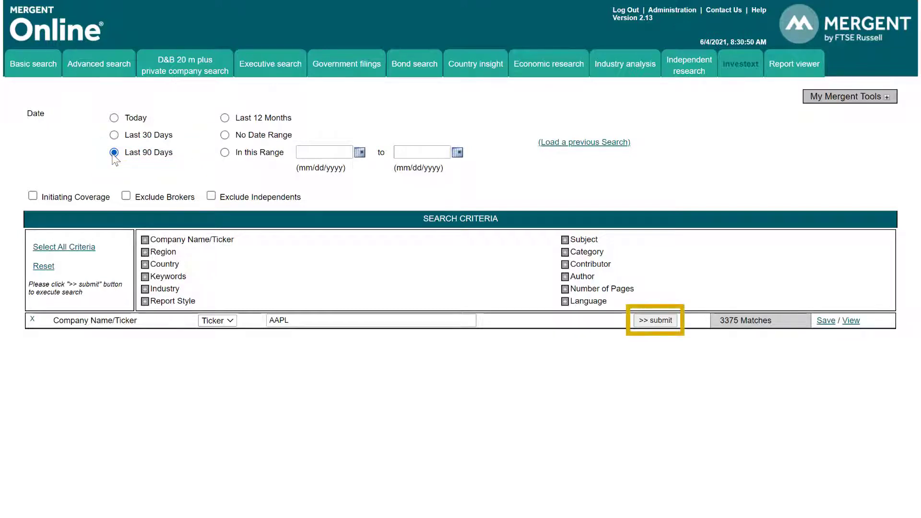
{"action": "left_click", "coordinate": [657, 322]}
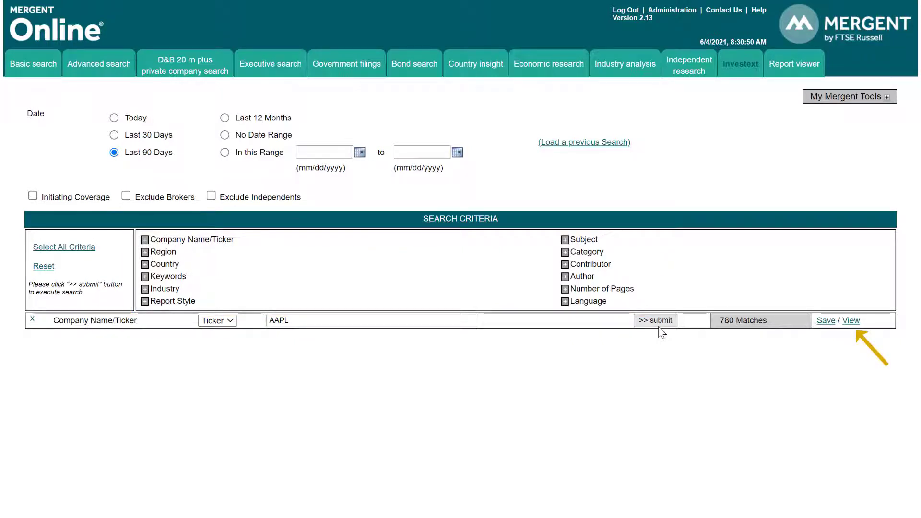
{"action": "left_click", "coordinate": [852, 321]}
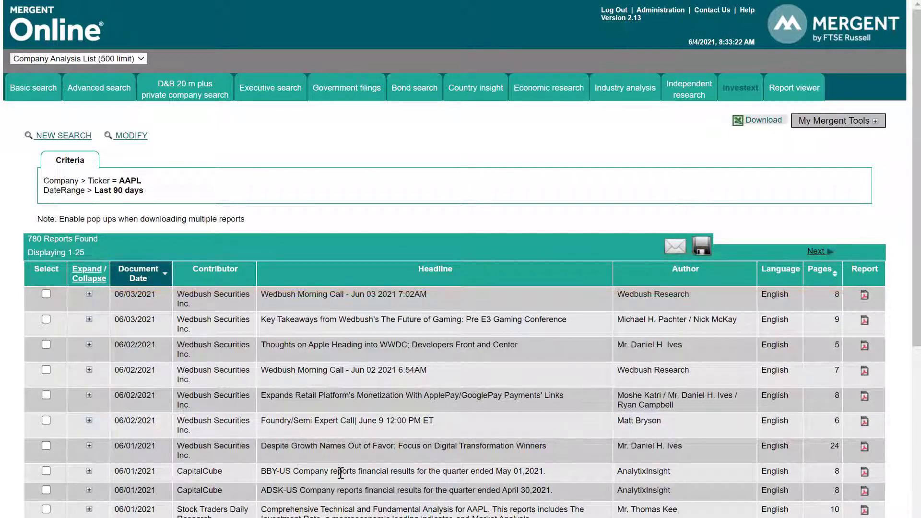
Step: Expand the details of "Despite Growth Names Out of Favor; Focus on Digital Transformation Winners", then open its PDF report and look through the pages
{"action": "left_click", "coordinate": [89, 446]}
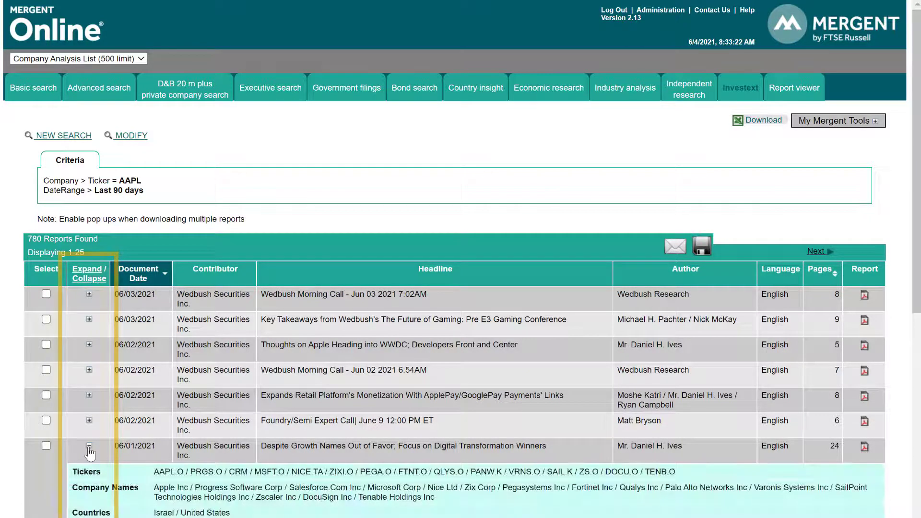
{"action": "scroll", "coordinate": [89, 453], "scroll_direction": "down", "scroll_amount": 3}
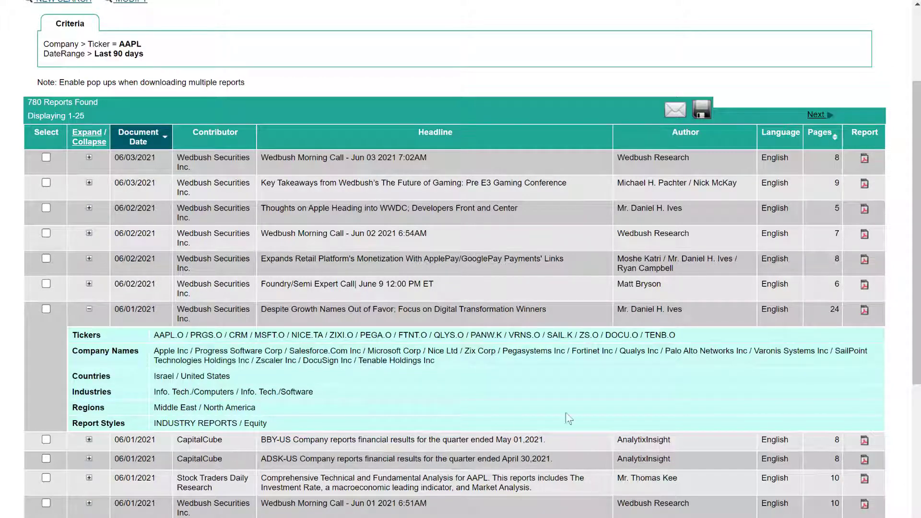
{"action": "left_click", "coordinate": [864, 312]}
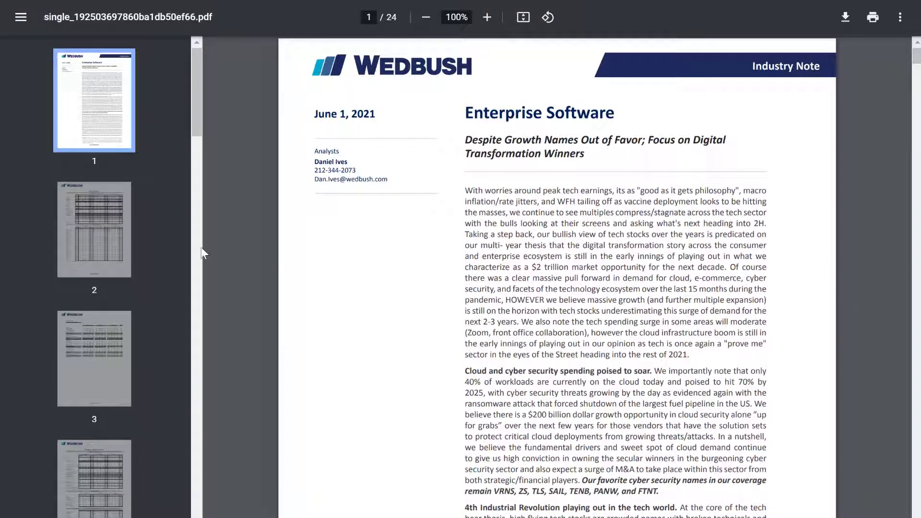
{"action": "left_click_drag", "start_coordinate": [199, 128], "coordinate": [195, 203]}
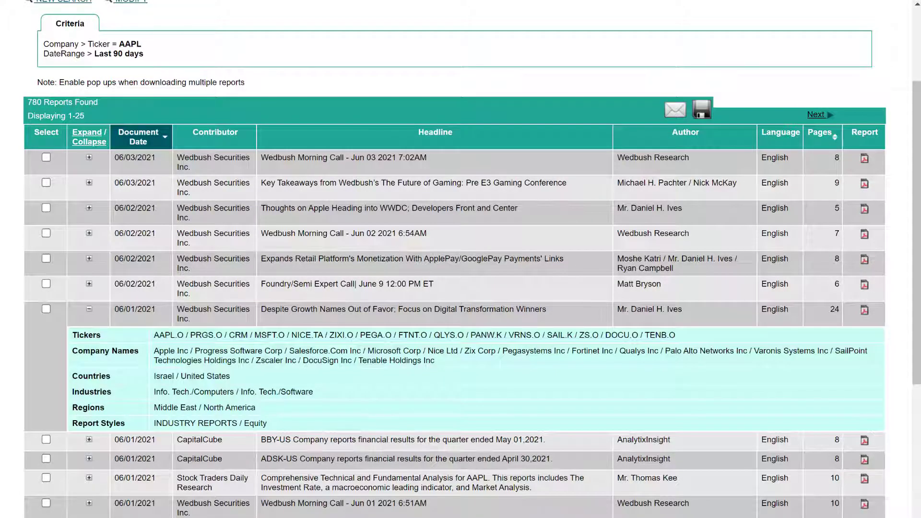
Step: Return to the Investext search form, reset the existing criteria, and add Industry and Country criteria
{"action": "scroll", "coordinate": [715, 146], "scroll_direction": "up", "scroll_amount": 3}
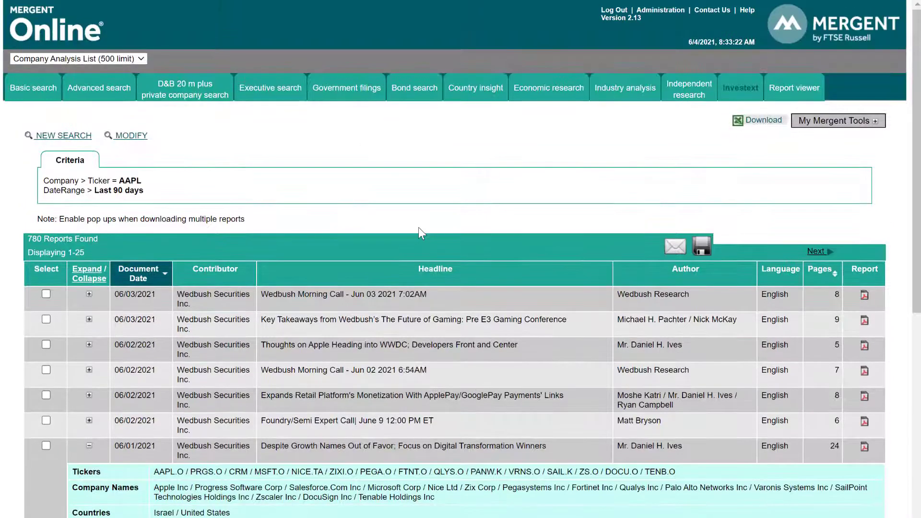
{"action": "left_click", "coordinate": [733, 94]}
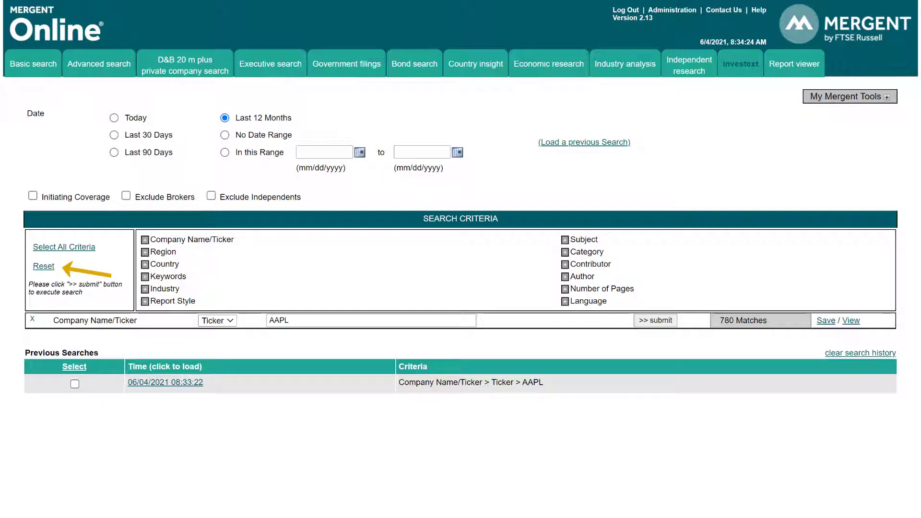
{"action": "left_click", "coordinate": [41, 266]}
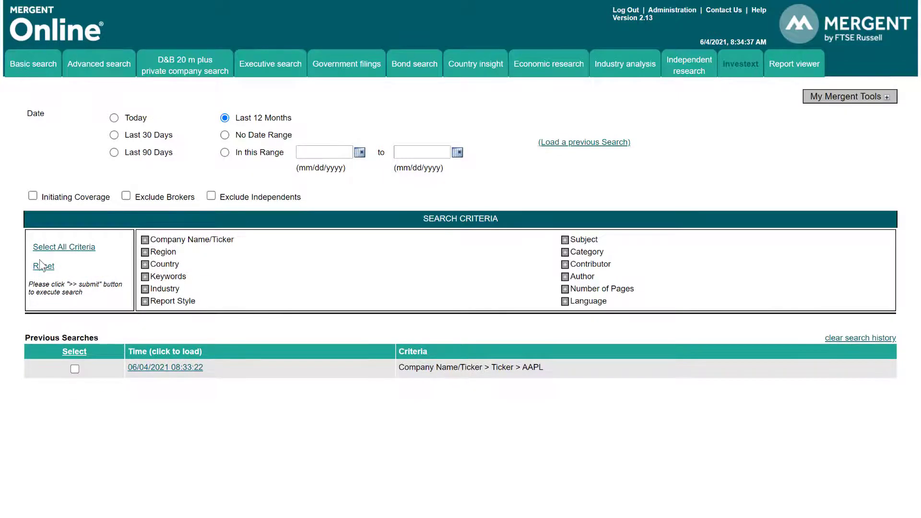
{"action": "left_click", "coordinate": [145, 288]}
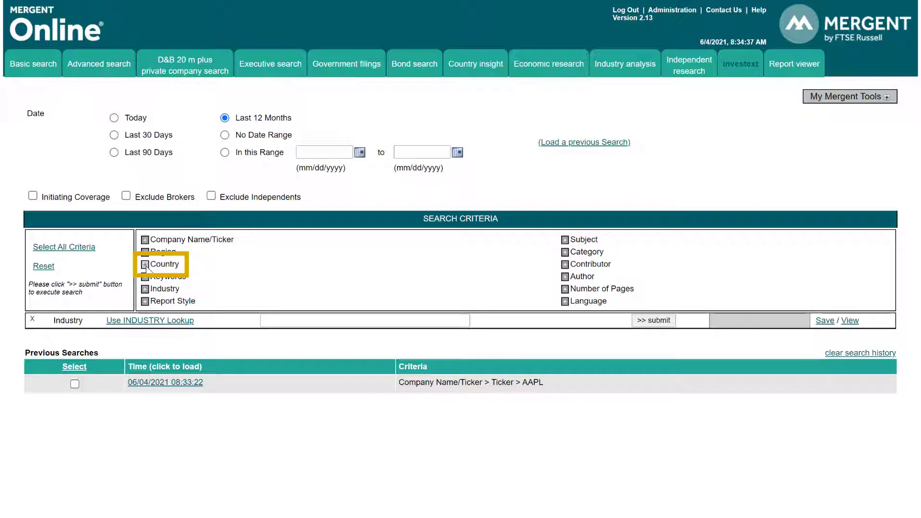
{"action": "left_click", "coordinate": [145, 265]}
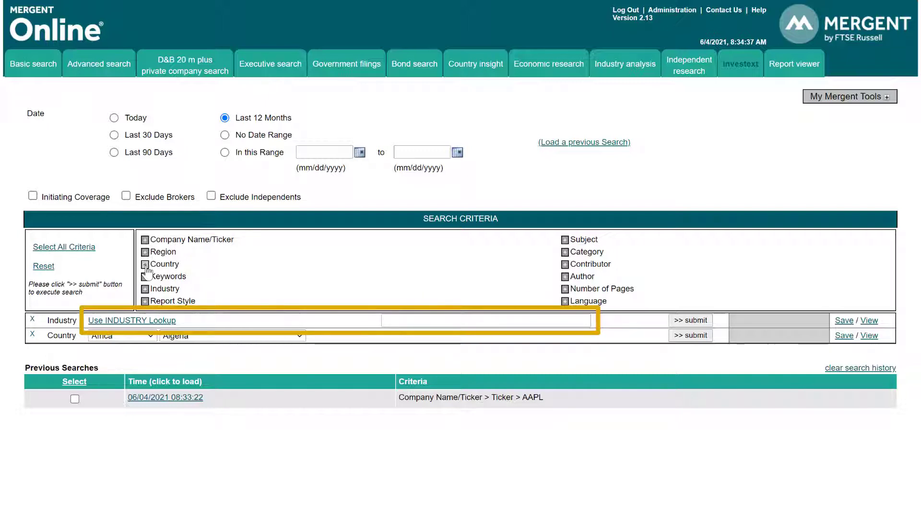
Step: Look up the Pharmaceuticals (3) industry under Healthcare, select it for the Industry criterion and submit that criterion
{"action": "left_click", "coordinate": [159, 322]}
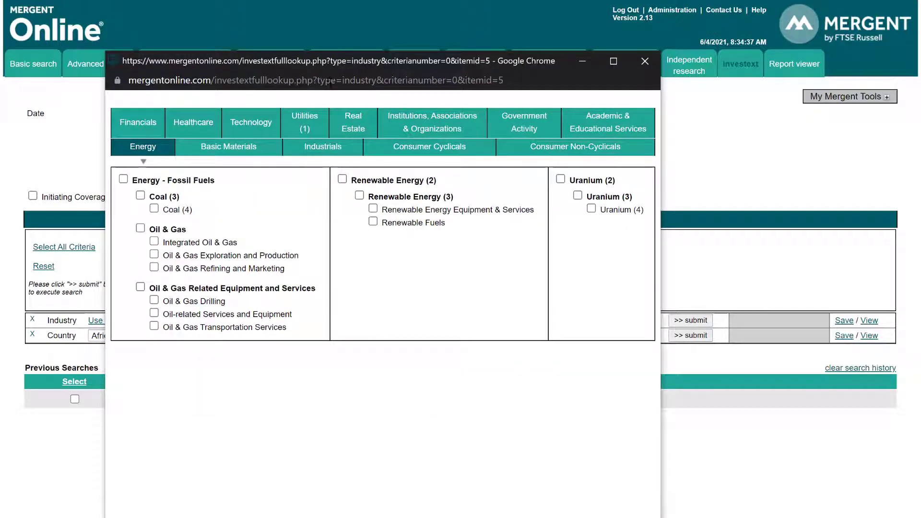
{"action": "left_click", "coordinate": [211, 129]}
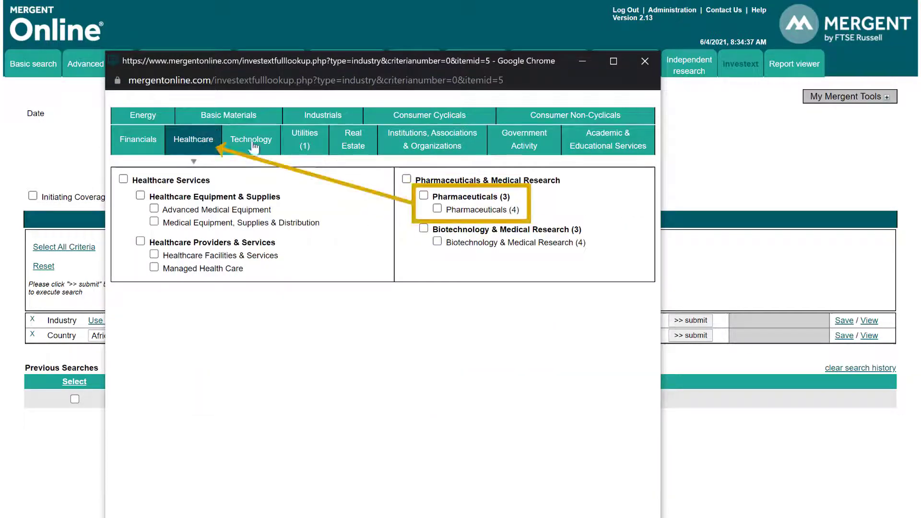
{"action": "left_click", "coordinate": [423, 196]}
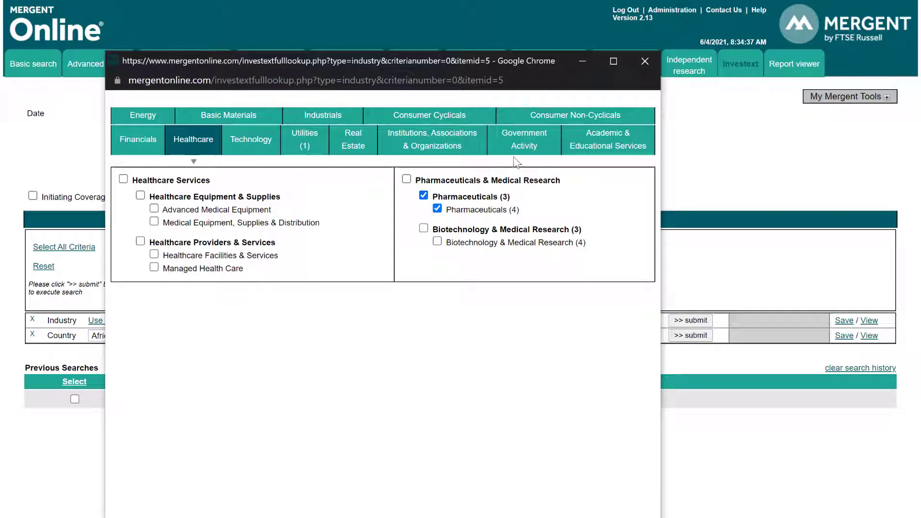
{"action": "left_click", "coordinate": [644, 63]}
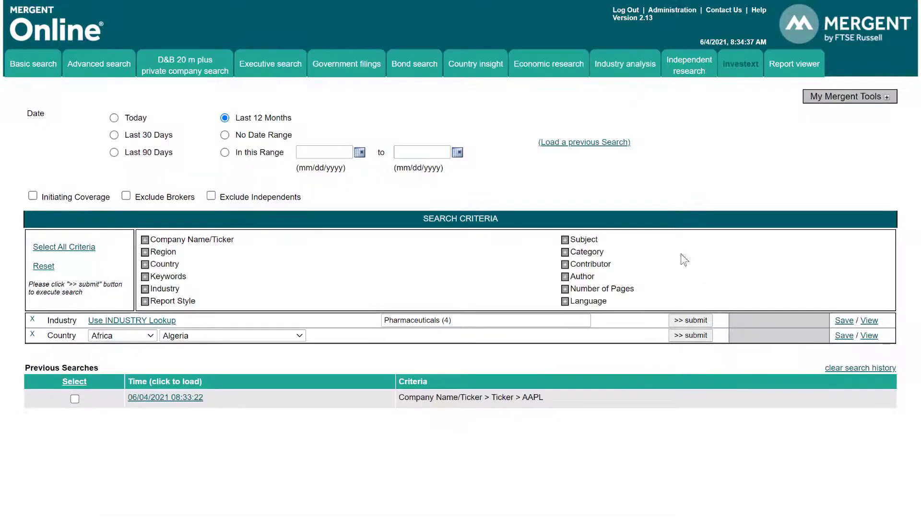
{"action": "left_click", "coordinate": [679, 323]}
Step: Set the Country criterion to United Kingdom in the Europe region and submit it
{"action": "left_click", "coordinate": [151, 336]}
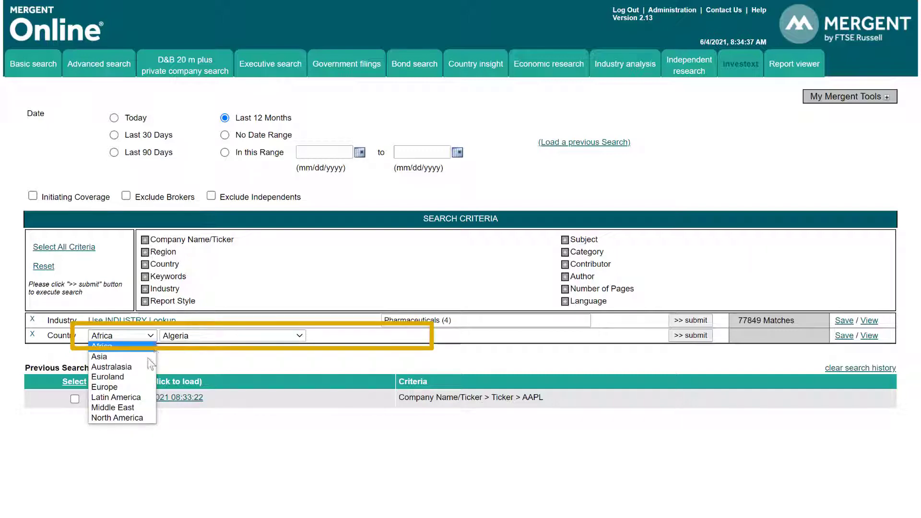
{"action": "left_click", "coordinate": [104, 387]}
{"action": "left_click", "coordinate": [214, 317]}
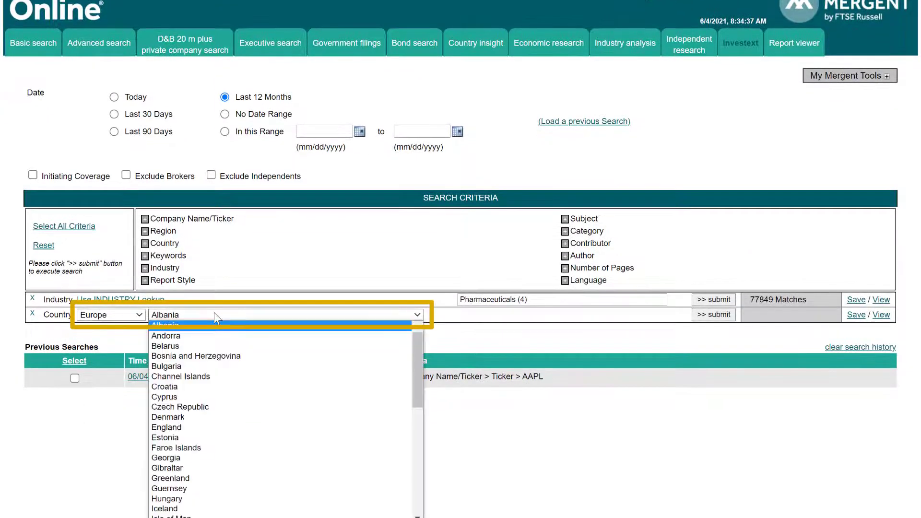
{"action": "scroll", "coordinate": [415, 468], "scroll_direction": "down", "scroll_amount": 2}
{"action": "scroll", "coordinate": [416, 468], "scroll_direction": "down", "scroll_amount": 5}
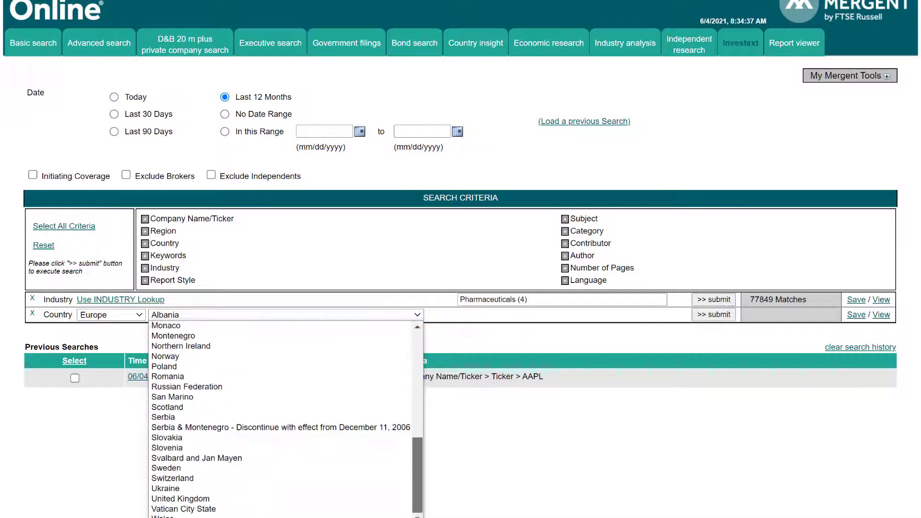
{"action": "left_click", "coordinate": [191, 499]}
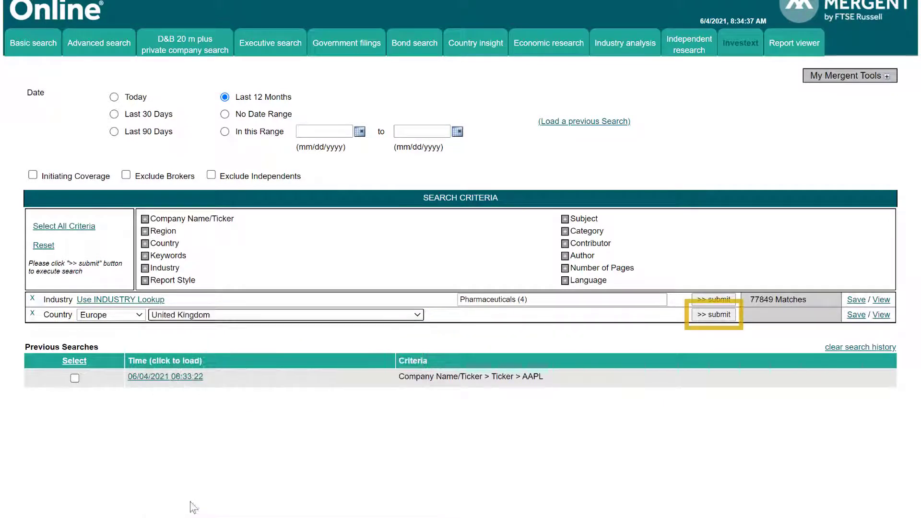
{"action": "left_click", "coordinate": [722, 319]}
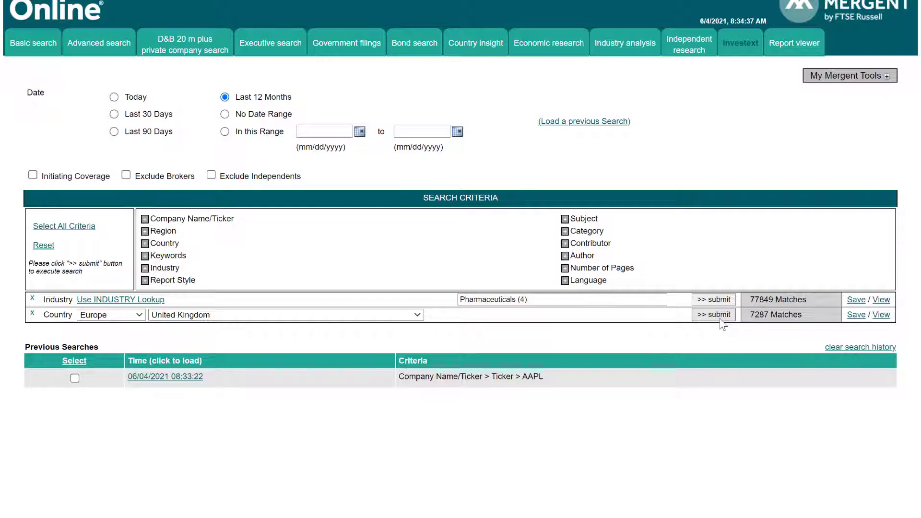
Step: Add a Keywords criterion searching the whole report for ADHD, submit it and open the list of matching reports
{"action": "left_click", "coordinate": [145, 256]}
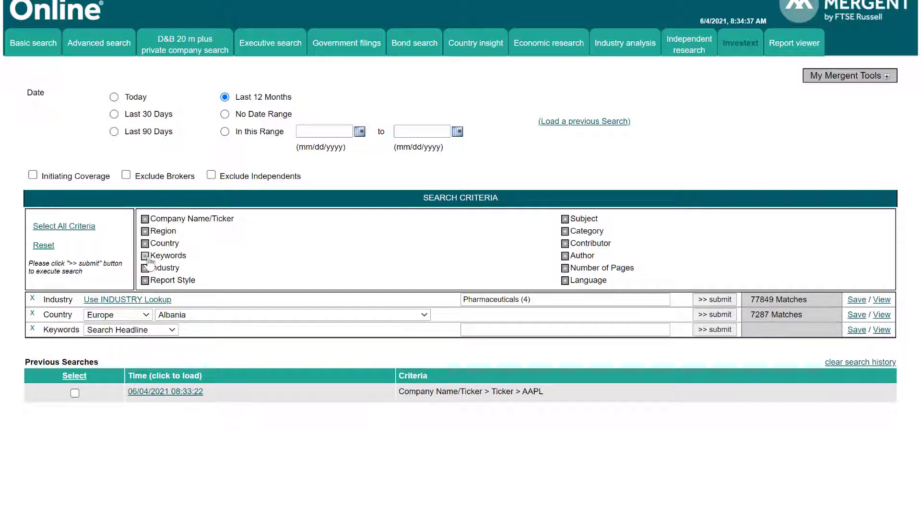
{"action": "left_click", "coordinate": [171, 331]}
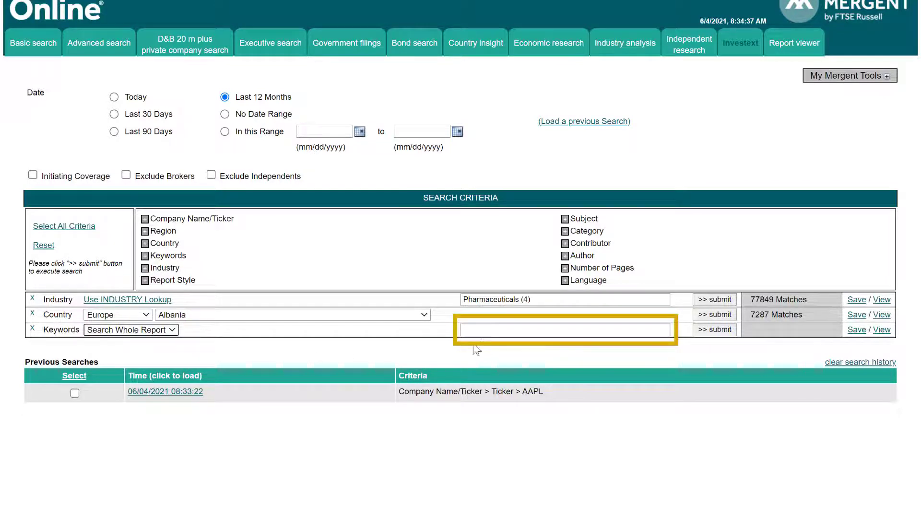
{"action": "left_click", "coordinate": [480, 331]}
{"action": "type", "text": "ADHD"}
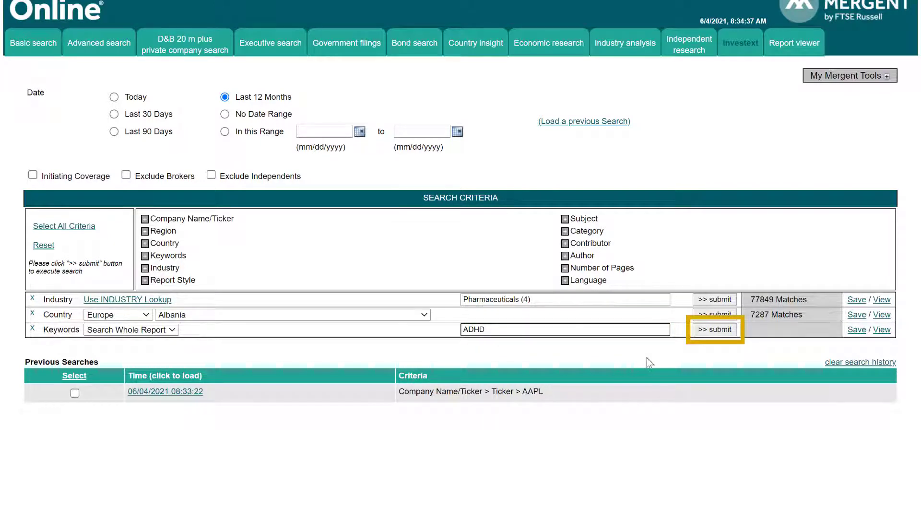
{"action": "left_click", "coordinate": [712, 333]}
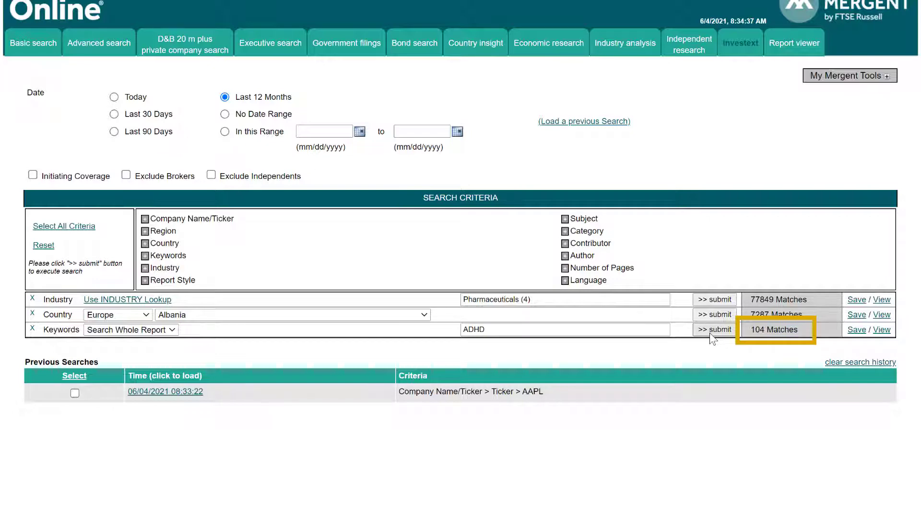
{"action": "left_click", "coordinate": [881, 330]}
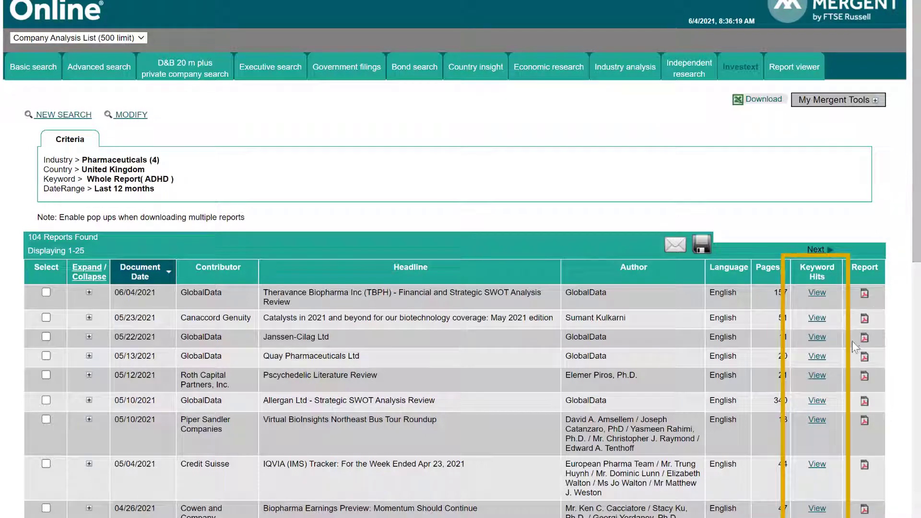
Step: Check the keyword hits for Quay Pharmaceuticals Ltd and Virtual BioInsights Northeast Bus Tour Roundup, and open the Janssen-Cilag Ltd PDF report
{"action": "left_click", "coordinate": [819, 356]}
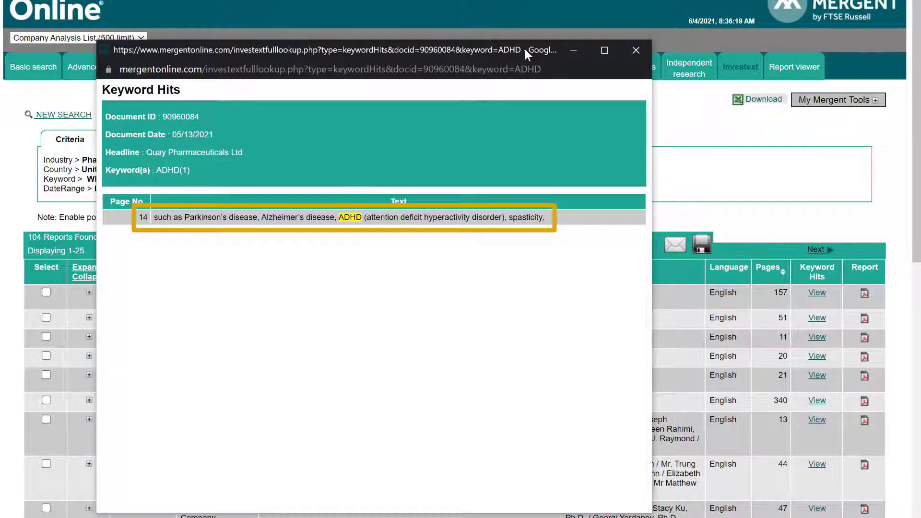
{"action": "left_click", "coordinate": [630, 52]}
{"action": "left_click", "coordinate": [818, 421]}
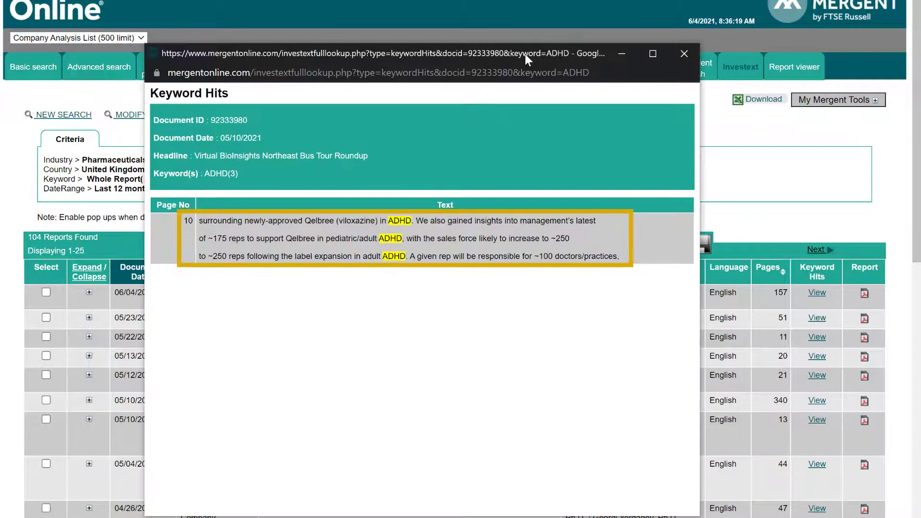
{"action": "left_click", "coordinate": [685, 55]}
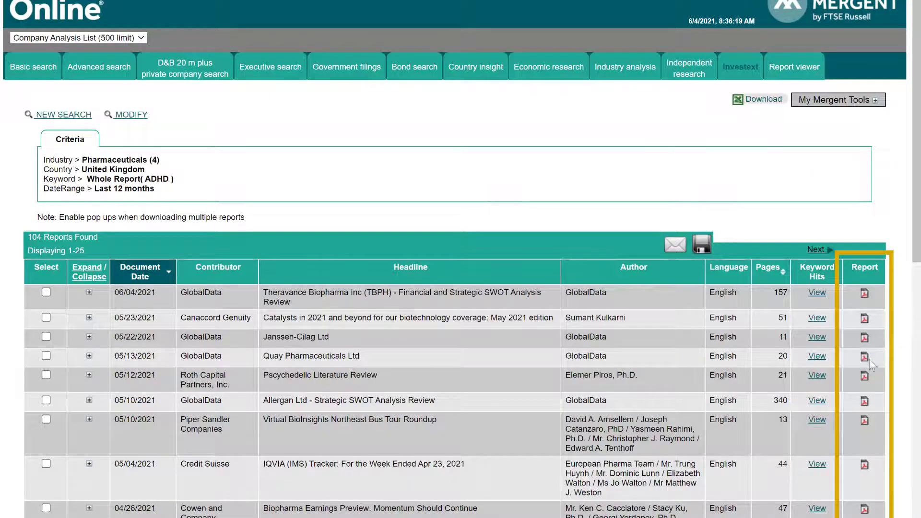
{"action": "left_click", "coordinate": [865, 337]}
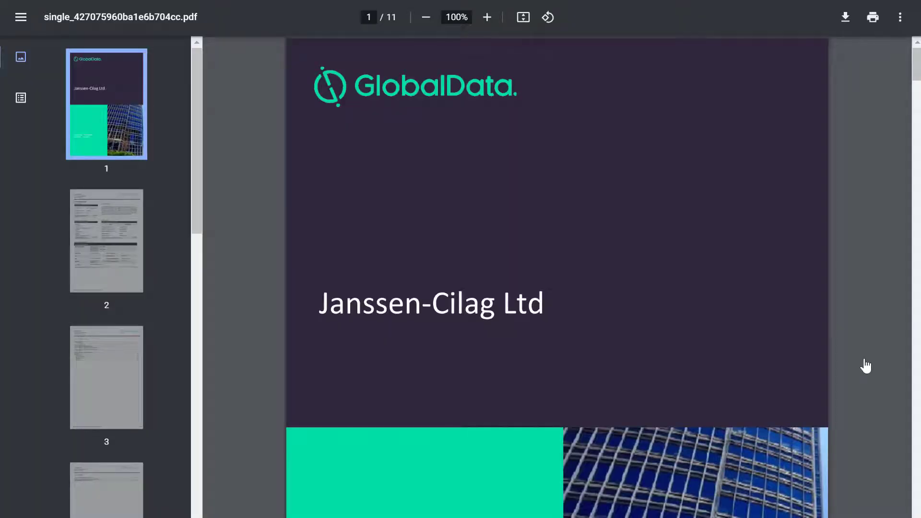